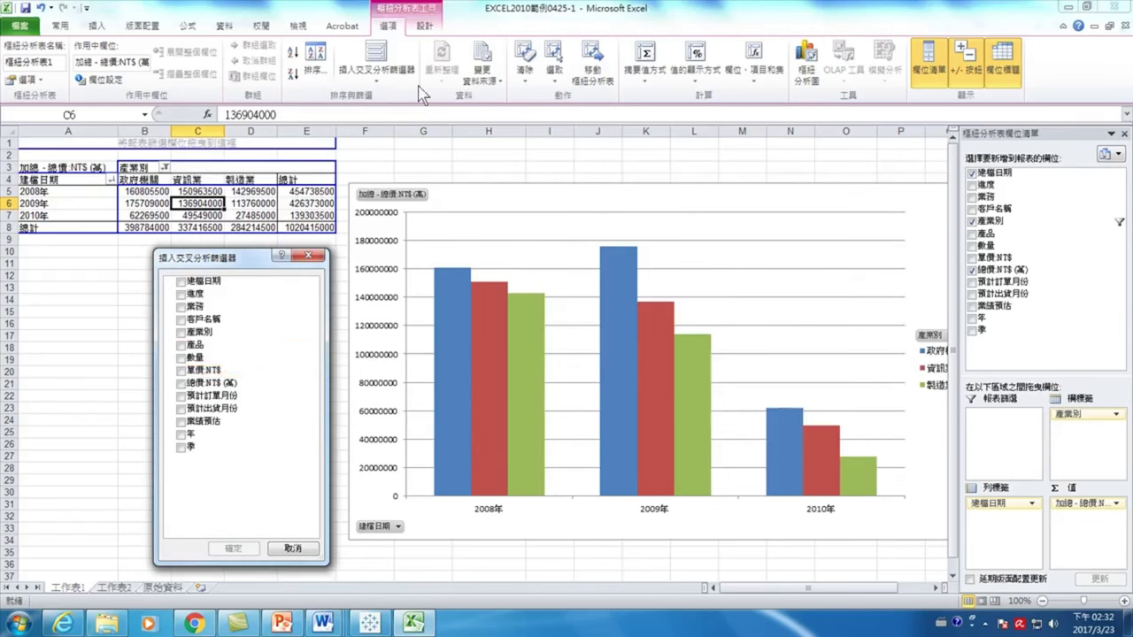
Step: Dismiss the Insert Slicer dialog without choosing any field, leaving the report unfiltered
left_click(309, 256)
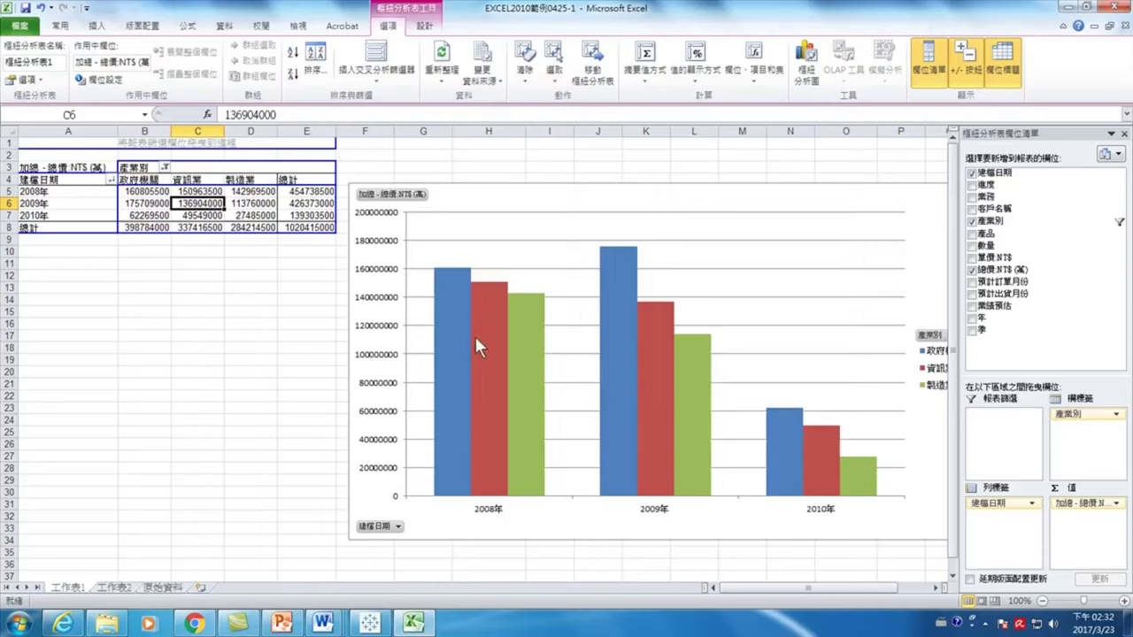
mouse_move(481, 334)
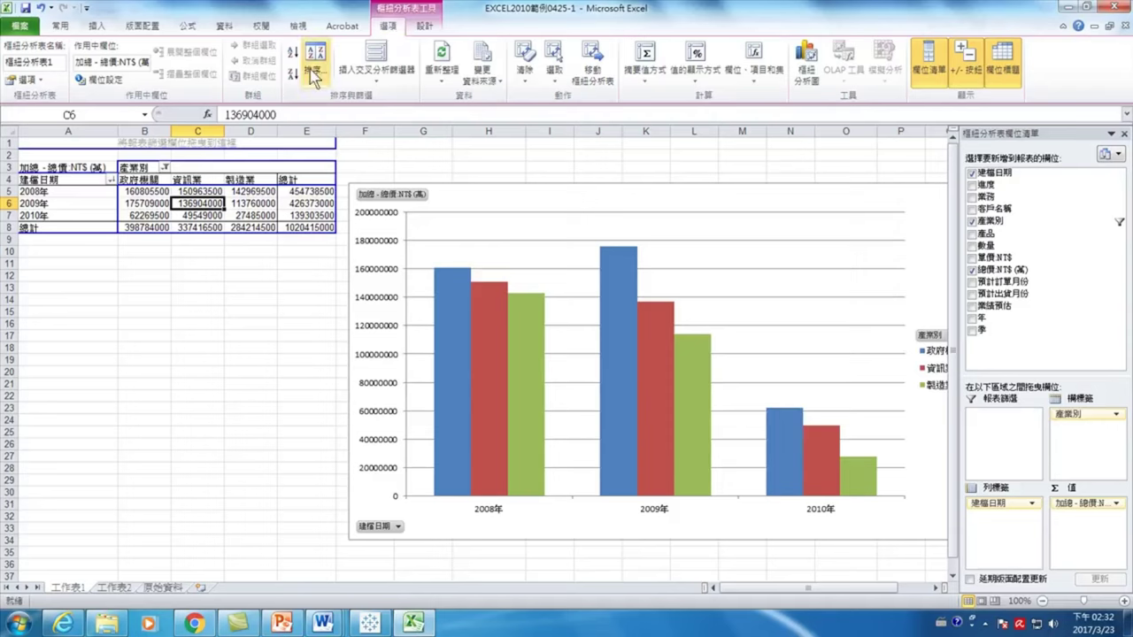
Step: Insert a 產品 slicer and place it below the pivot table
left_click(375, 60)
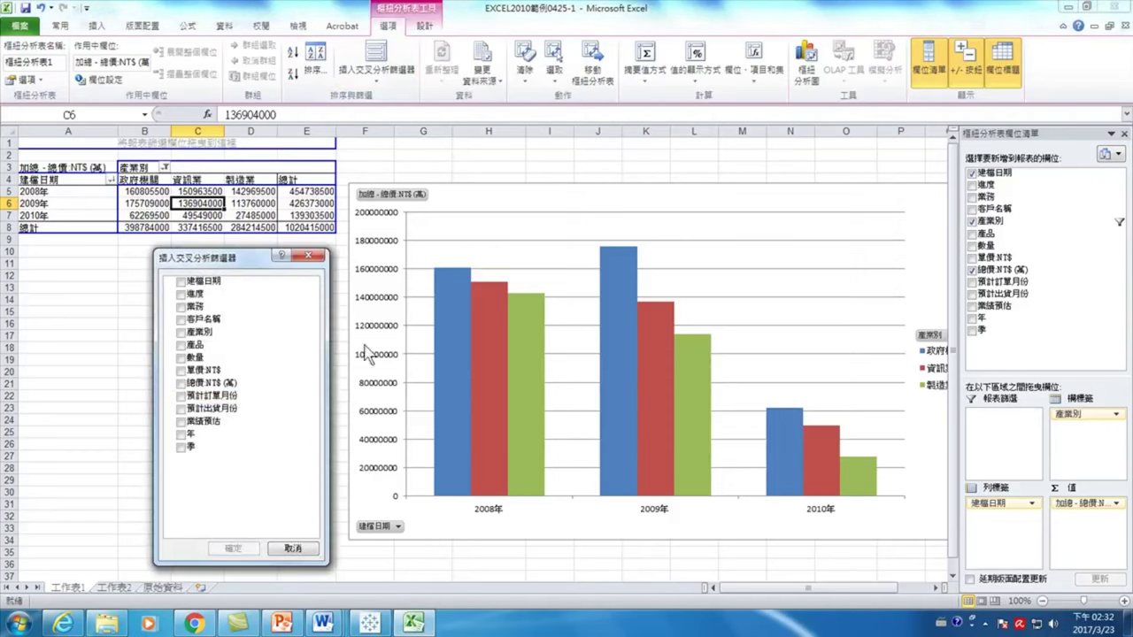
left_click(181, 345)
left_click(228, 551)
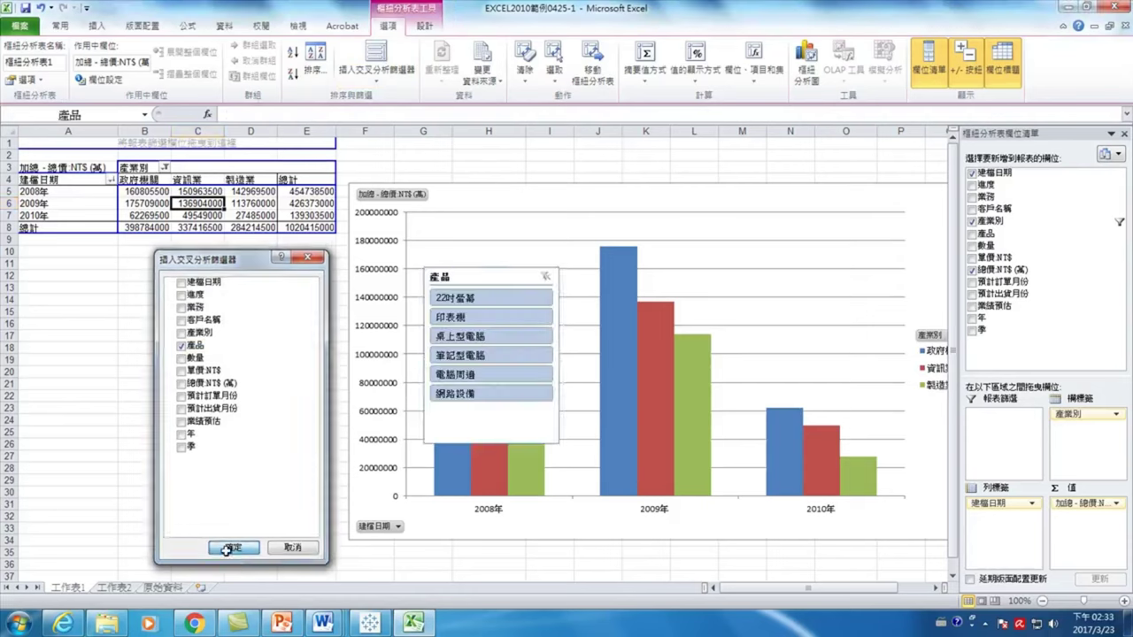
left_click_drag(481, 270, 229, 251)
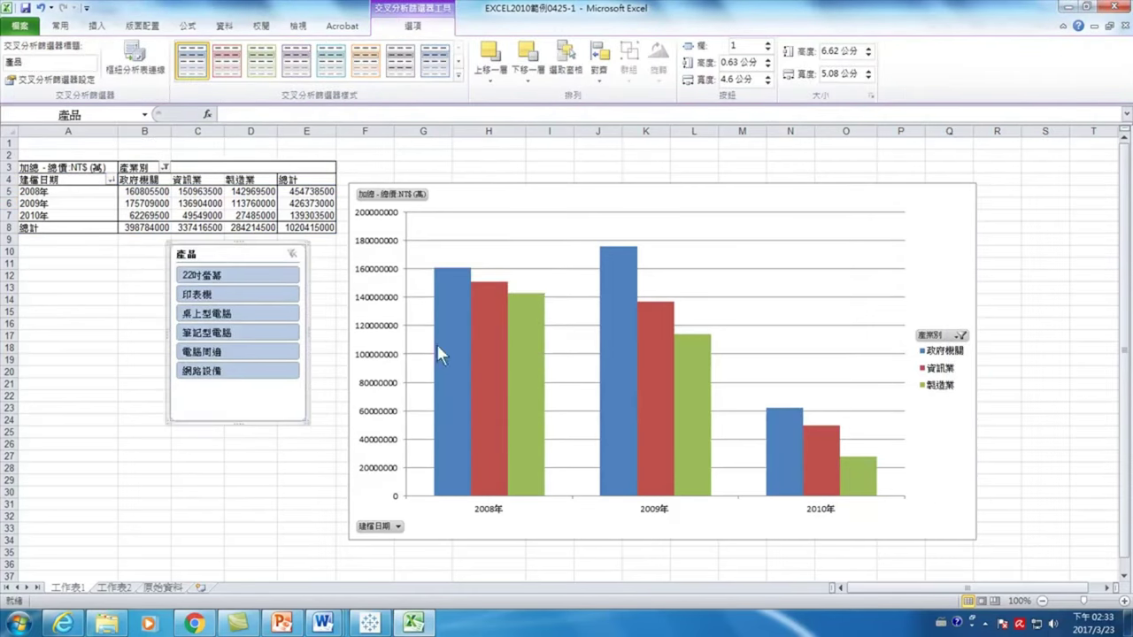
Step: Filter the report to 22吋螢幕 with the slicer, then select the pivot chart
left_click(230, 277)
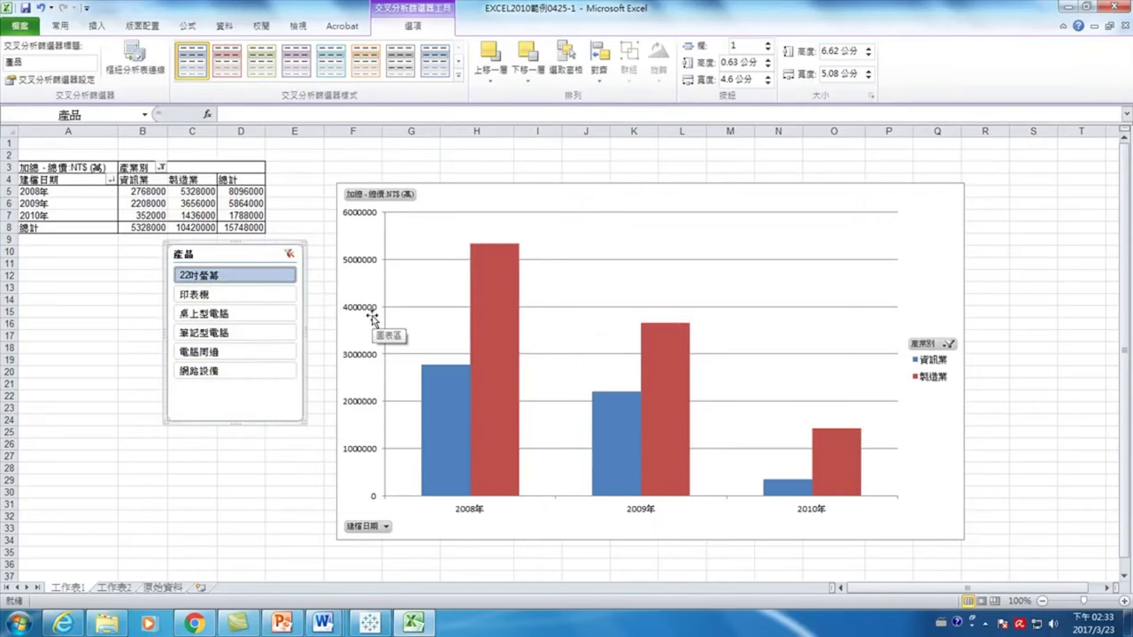
left_click(289, 256)
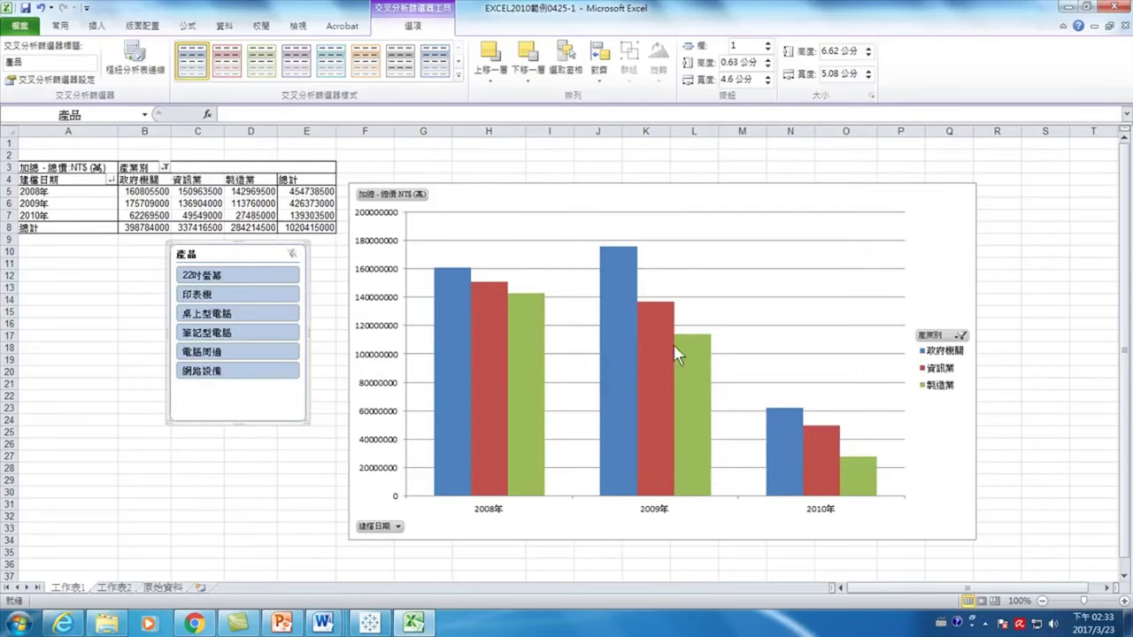
left_click(280, 281)
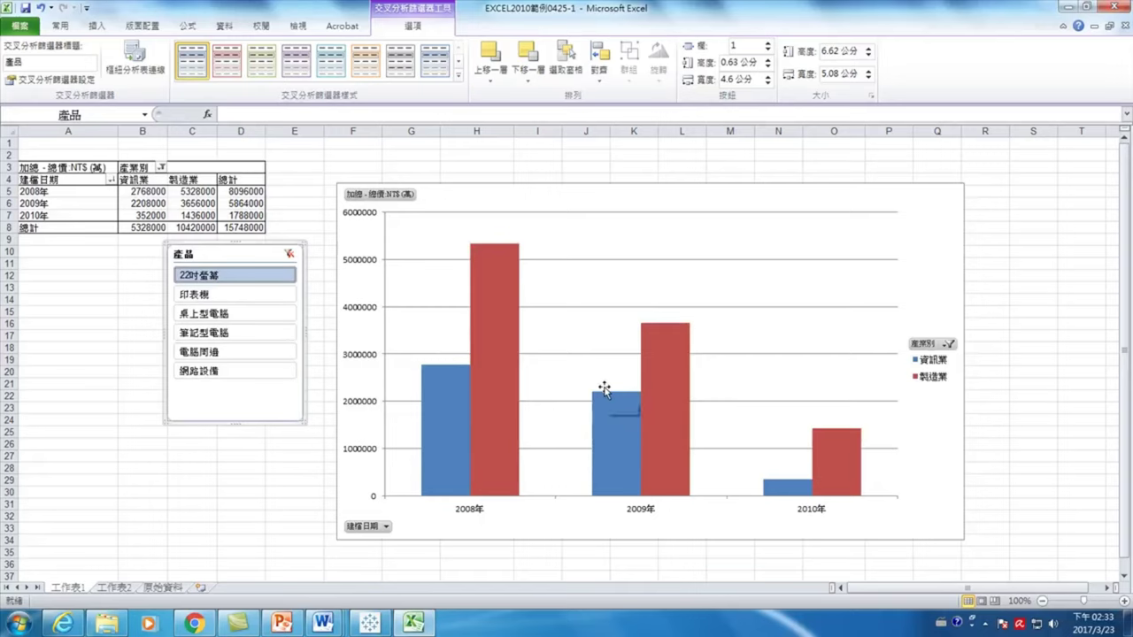
left_click(288, 254)
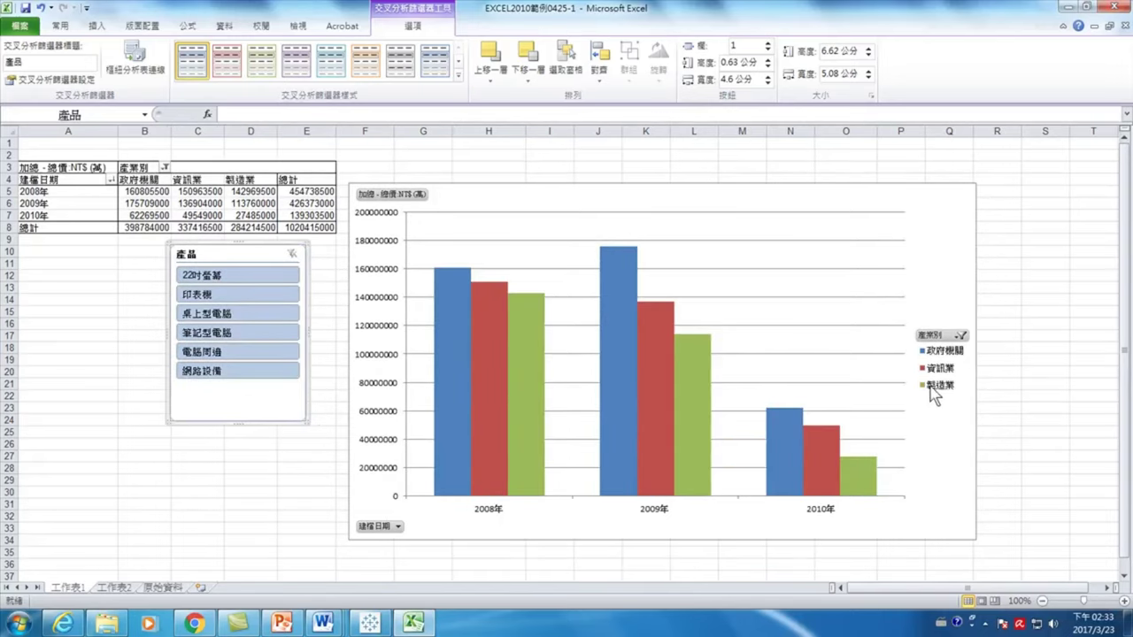
left_click(265, 276)
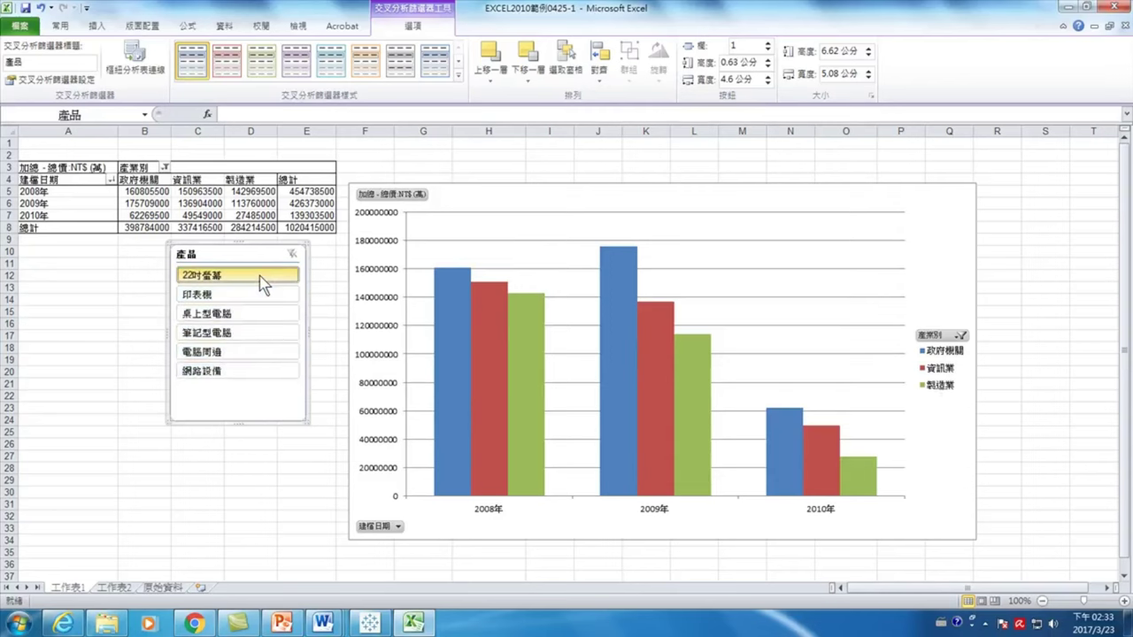
left_click(934, 382)
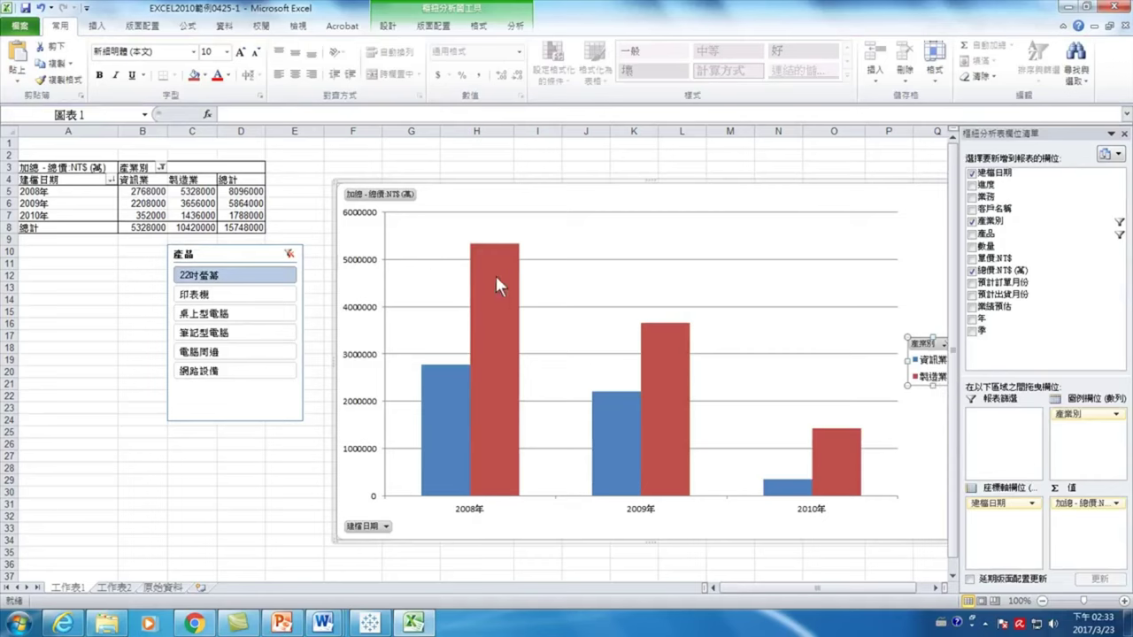
Step: Pick 印表機 in the 產品 slicer, showing a 223533000 grand total
left_click(497, 279)
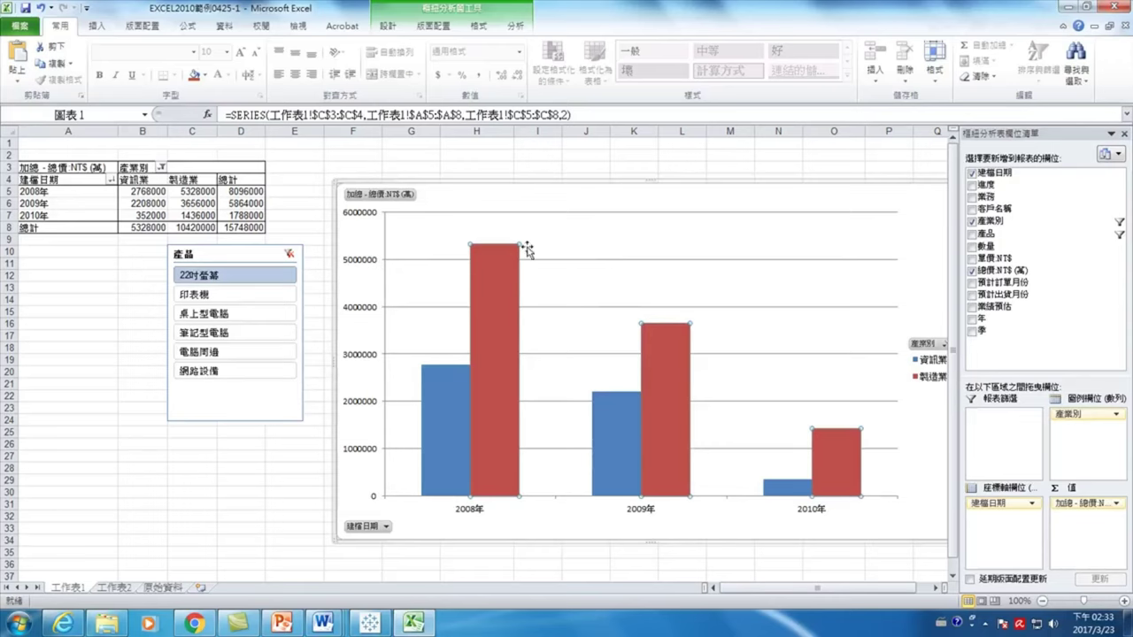
left_click(255, 296)
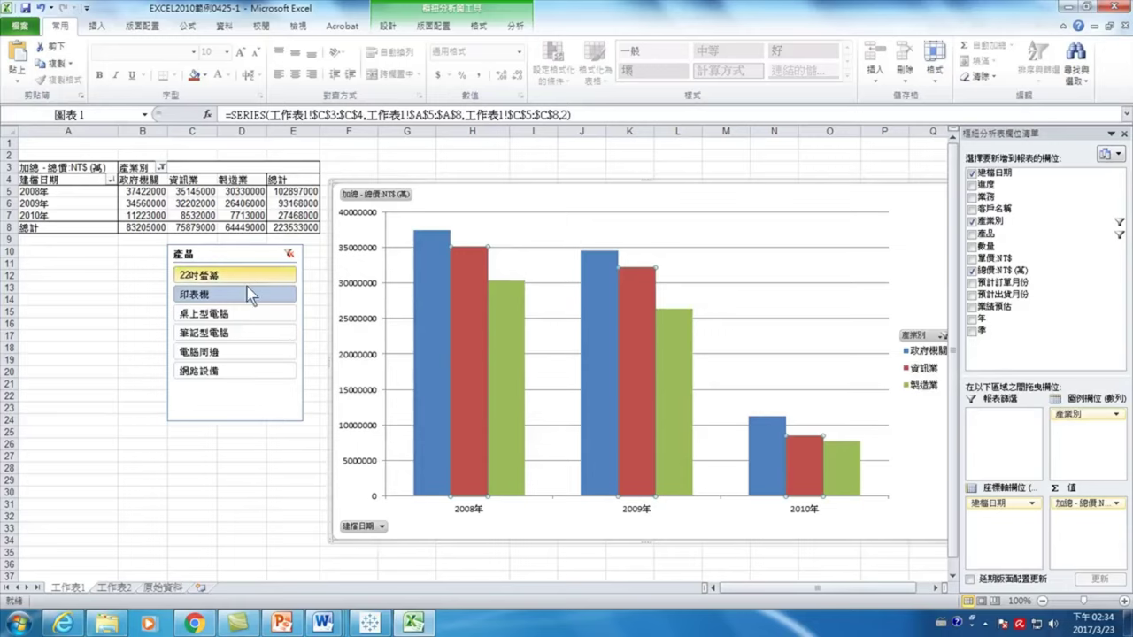
Step: Filter through 桌上型電腦, then to 筆記型電腦 for a 463373000 grand total
left_click(241, 316)
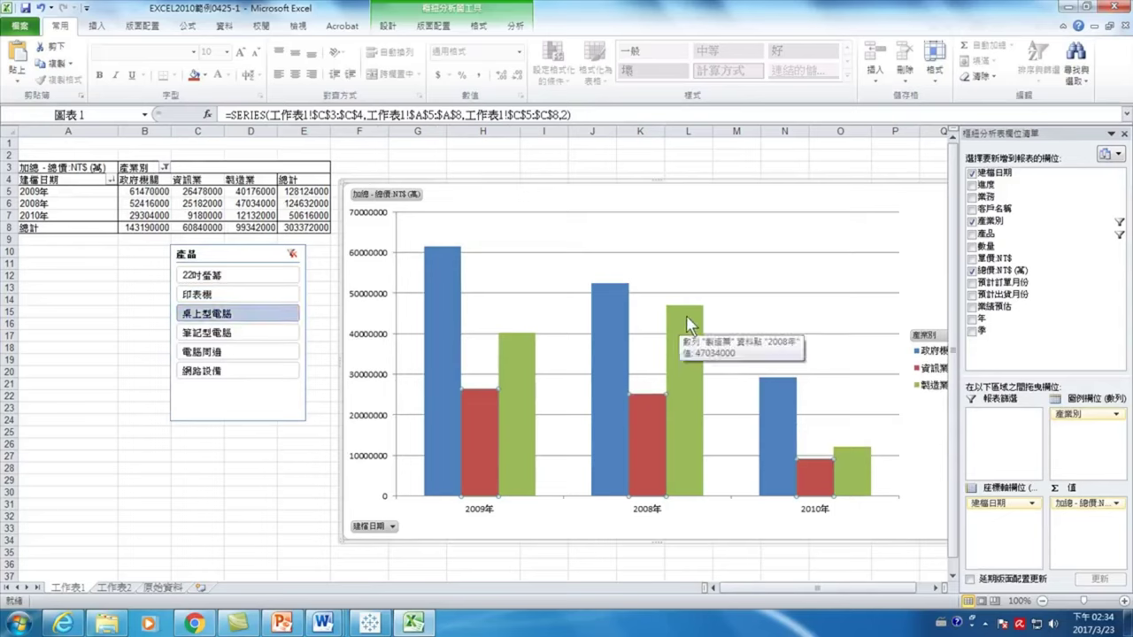
mouse_move(689, 317)
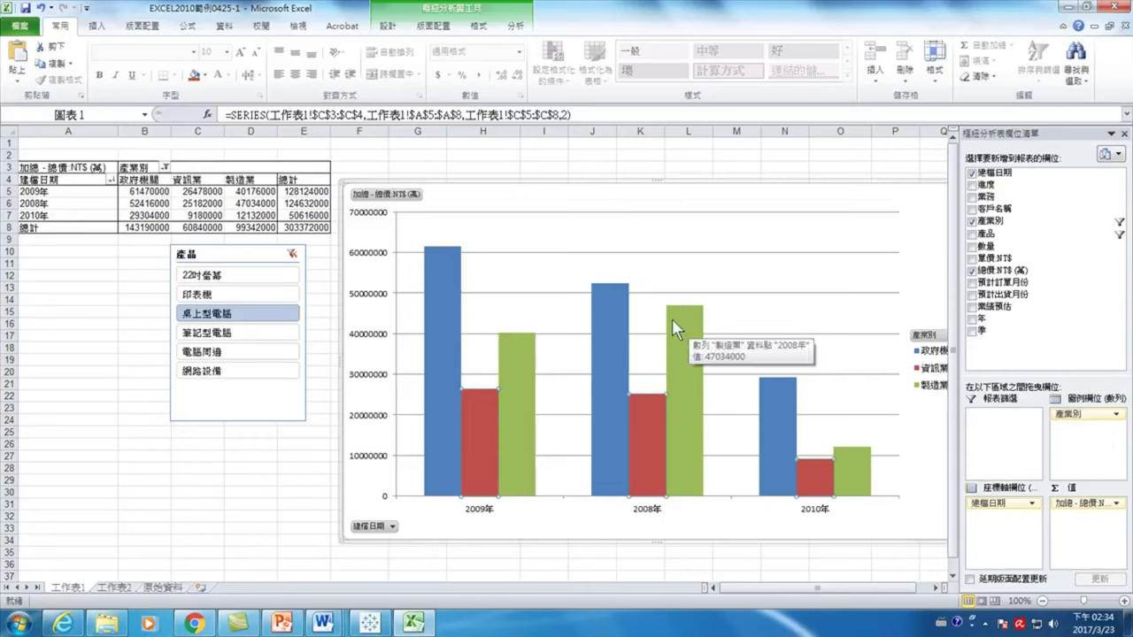
left_click(206, 335)
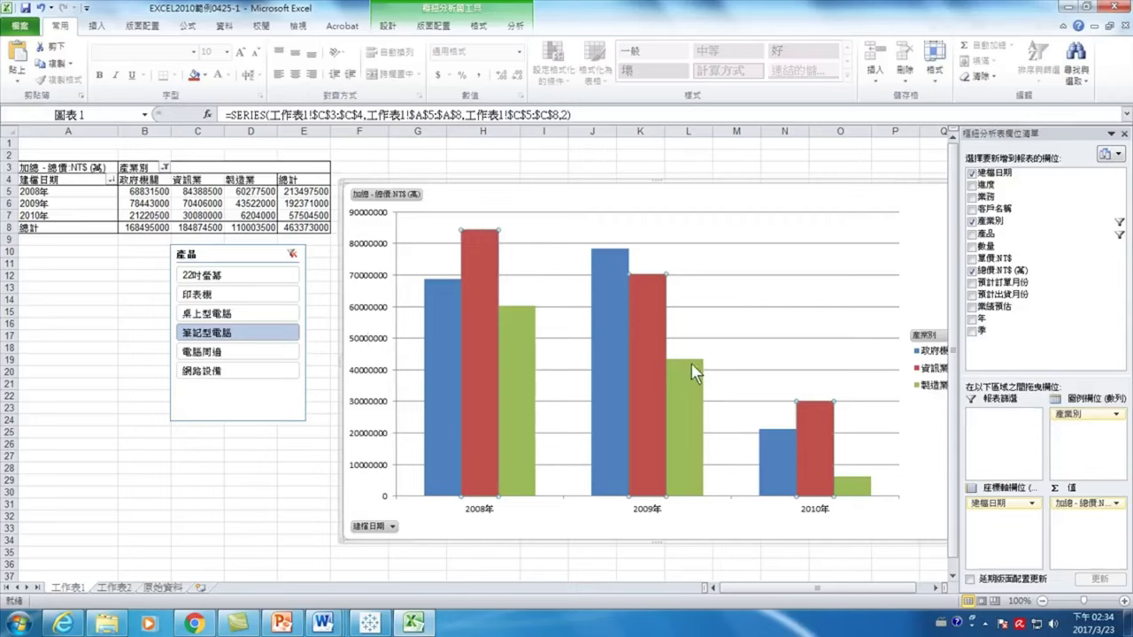
mouse_move(692, 370)
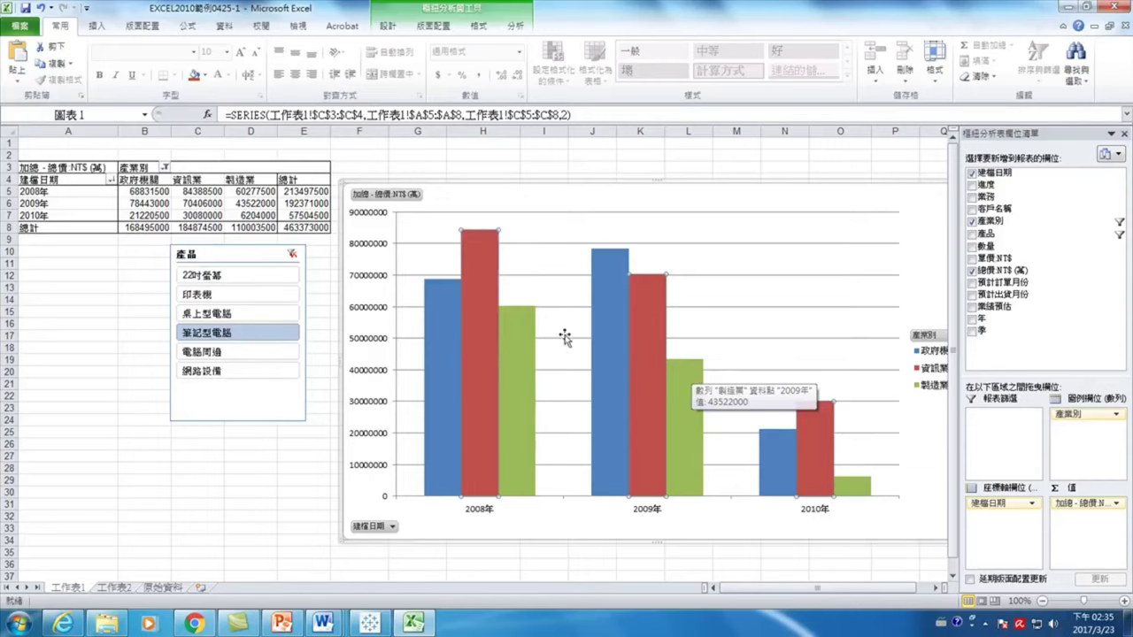
Step: Try 電腦周邊 and 網路設備, then select 22吋螢幕 plus 筆記型電腦 together
left_click(205, 354)
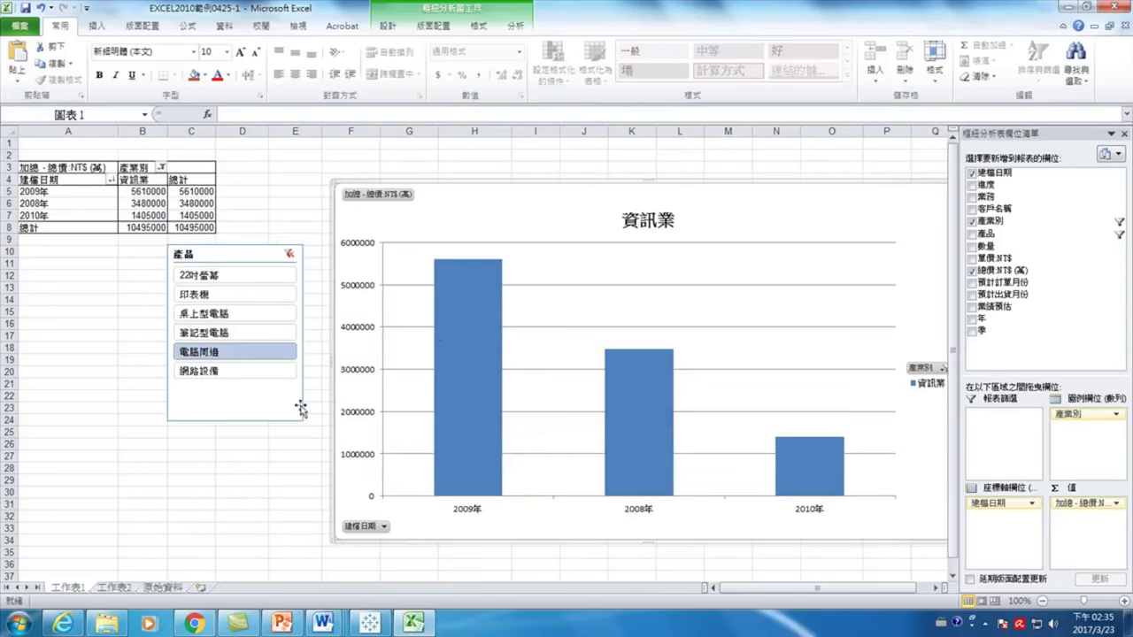
left_click(202, 372)
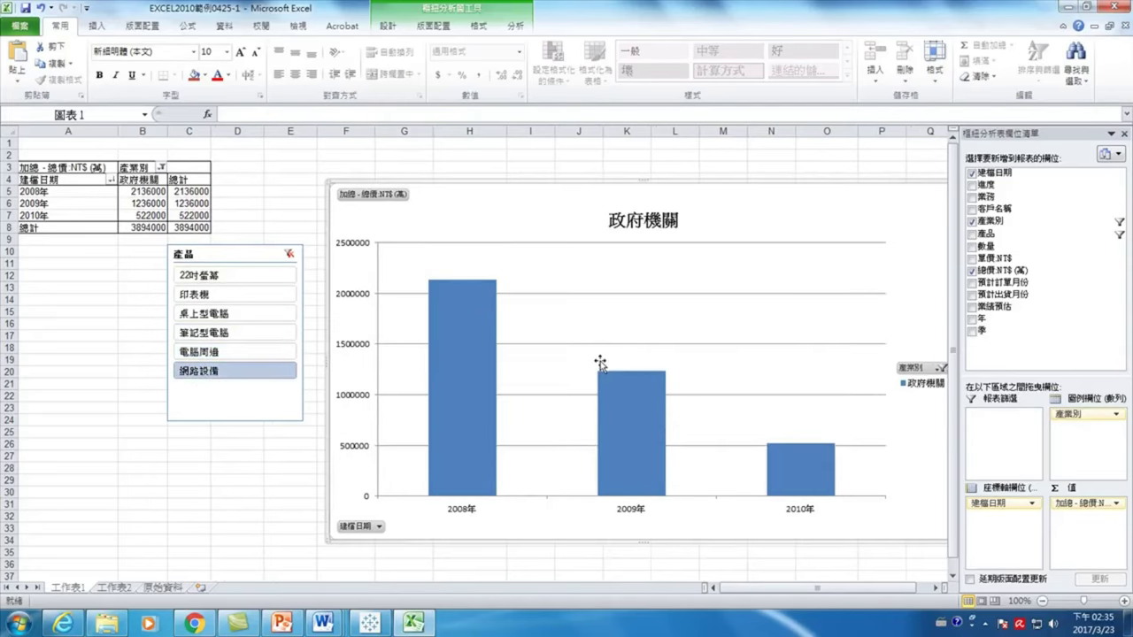
left_click(230, 278)
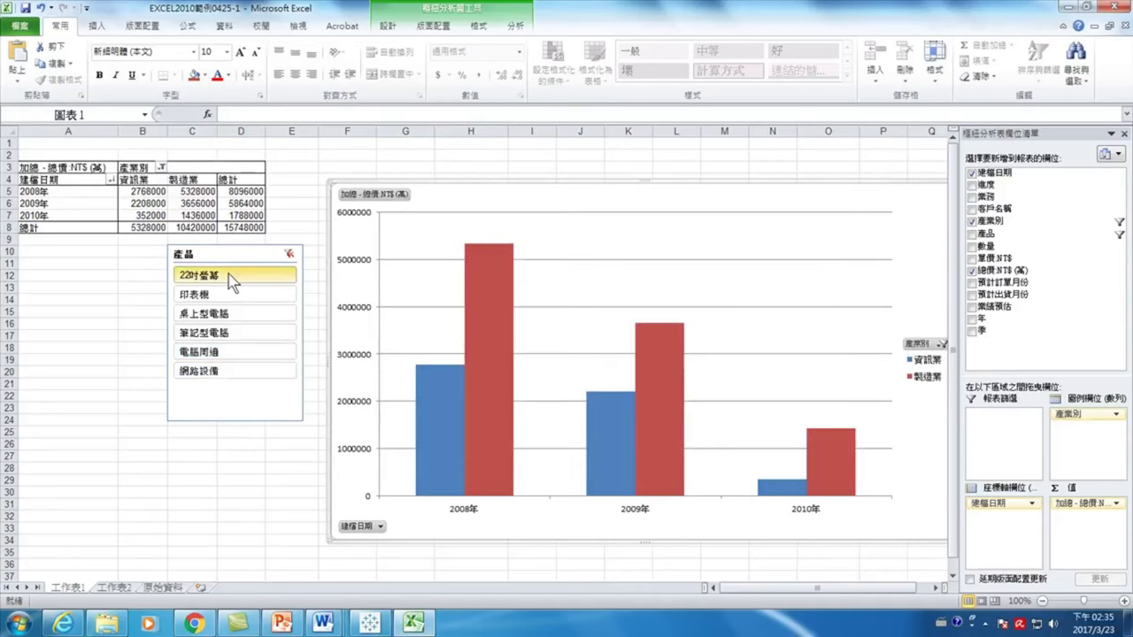
left_click(225, 335, "ctrl")
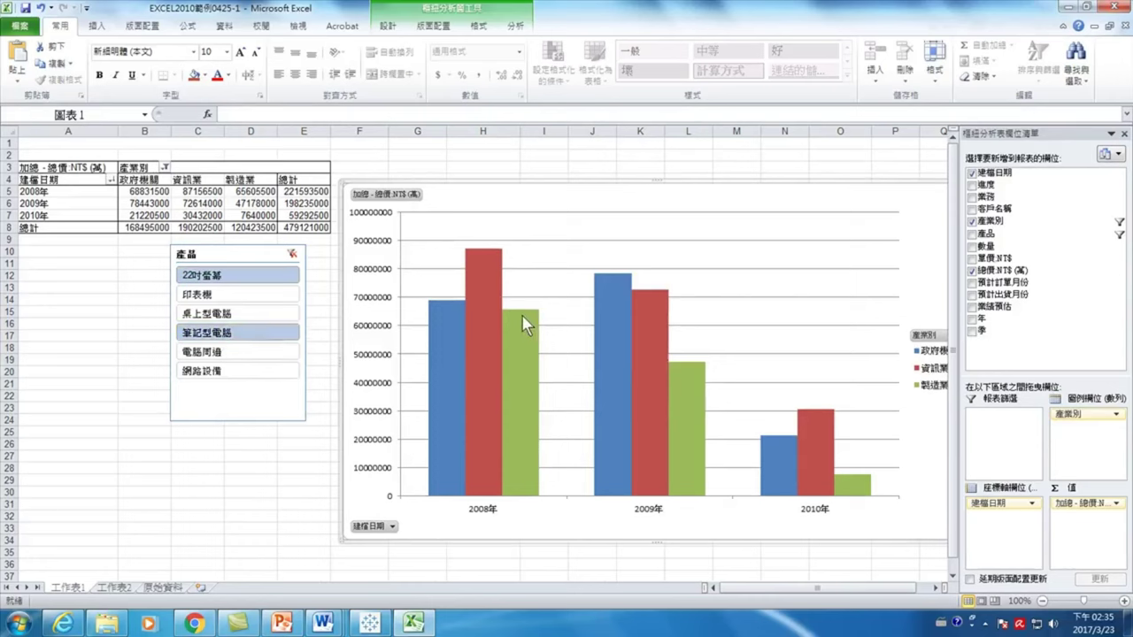
mouse_move(522, 316)
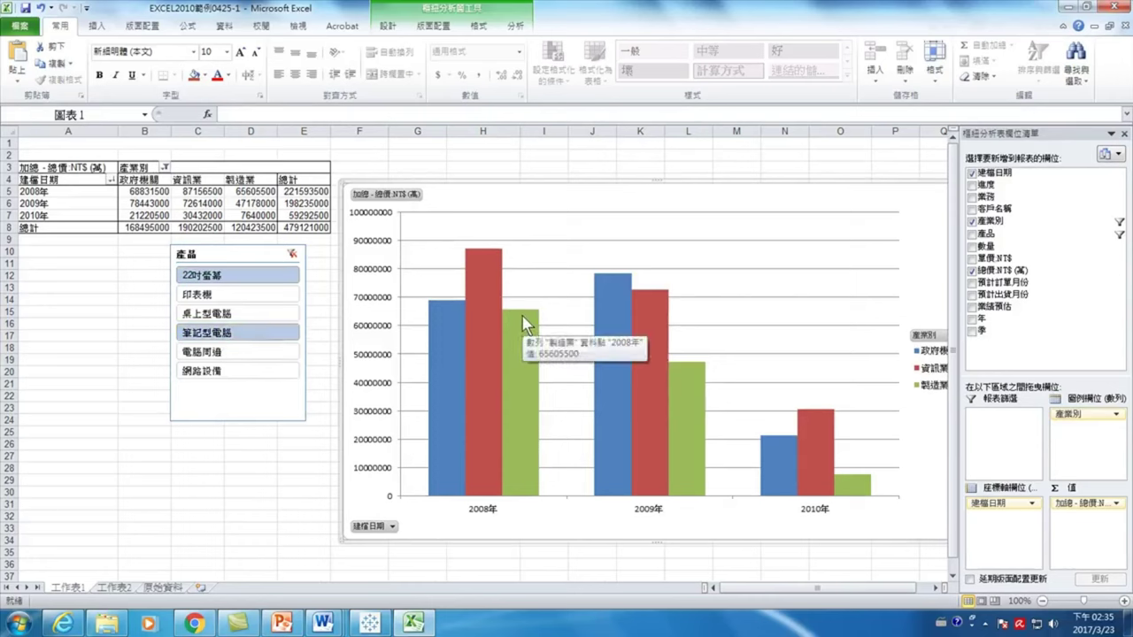